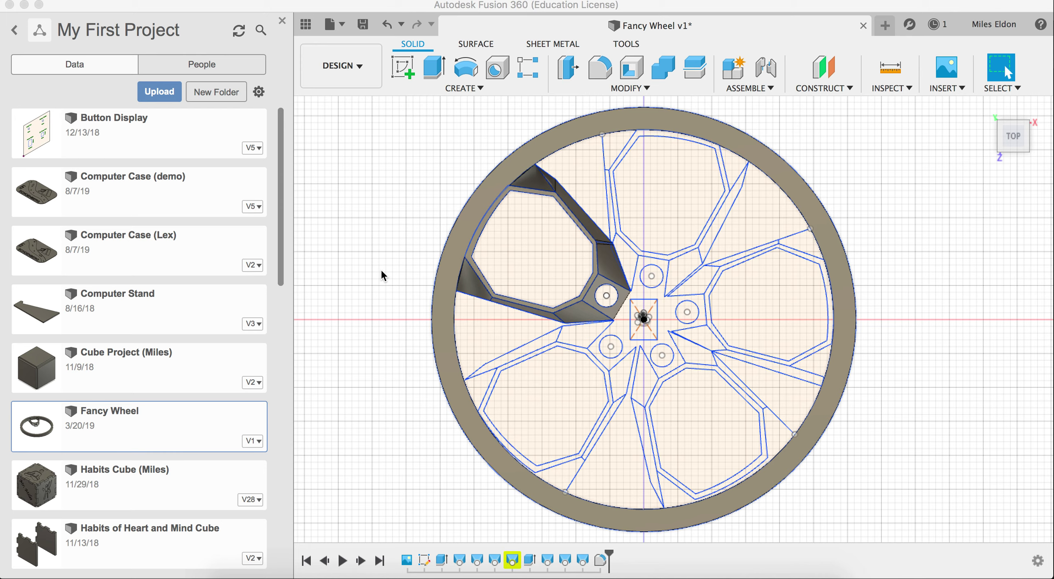
Expand the Fancy Wheel design's Sketches folder in the Browser and select Sketch1.
click(383, 275)
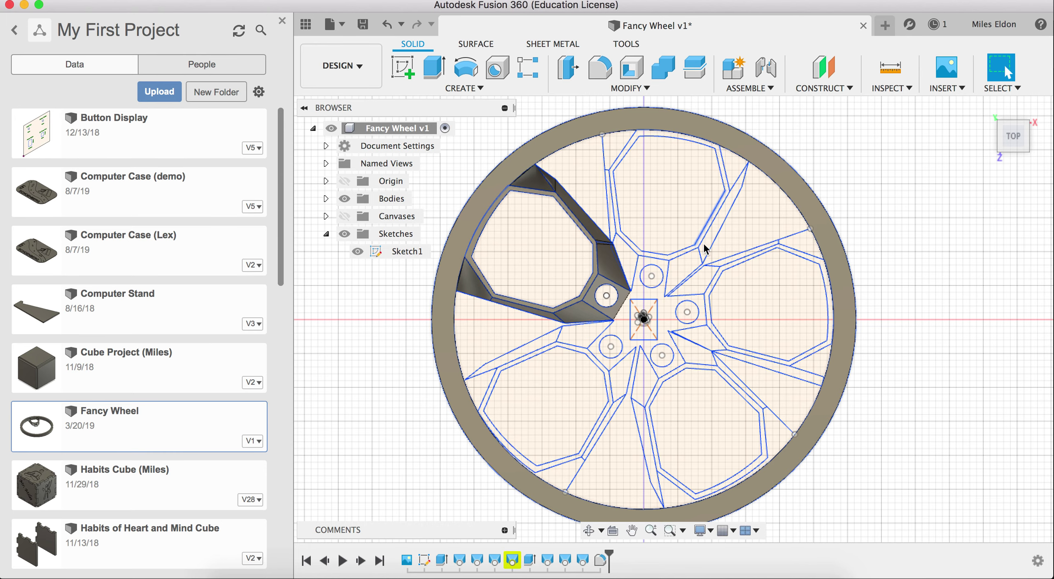
double_click(325, 234)
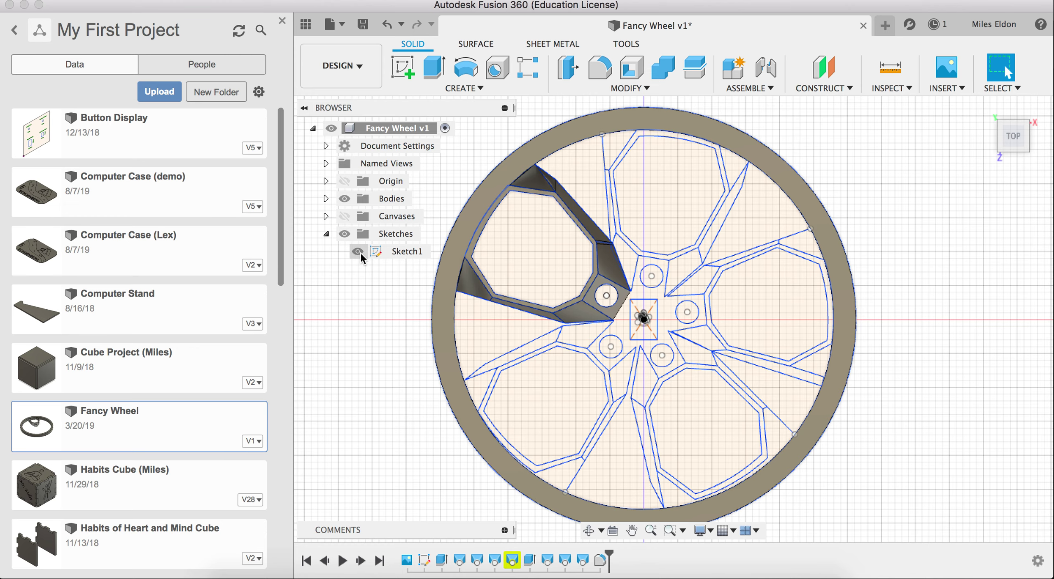
click(403, 253)
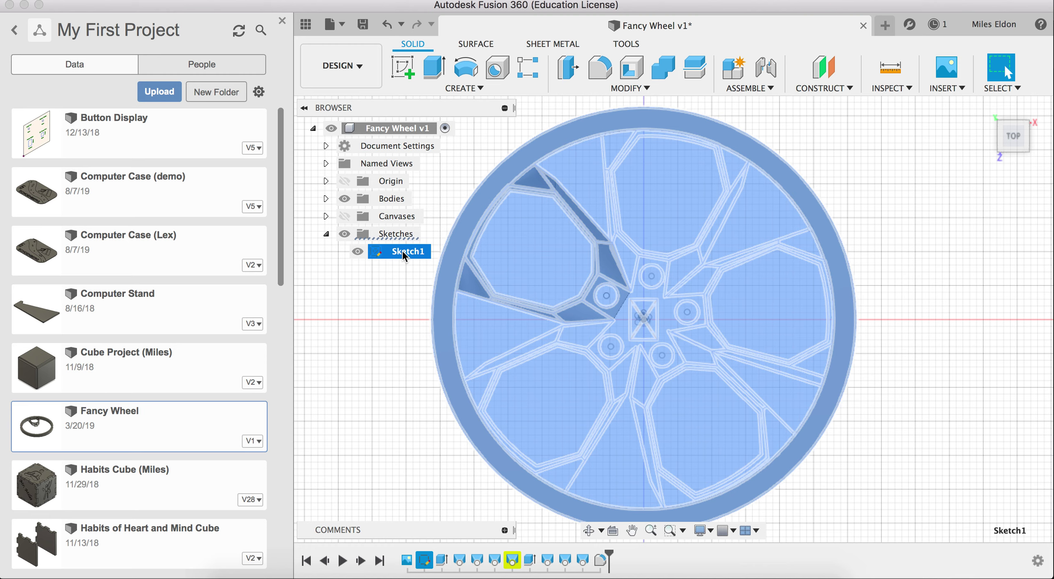
Save Sketch1 as DXF named MilesWheelDesign in the car-project folder.
right_click(403, 253)
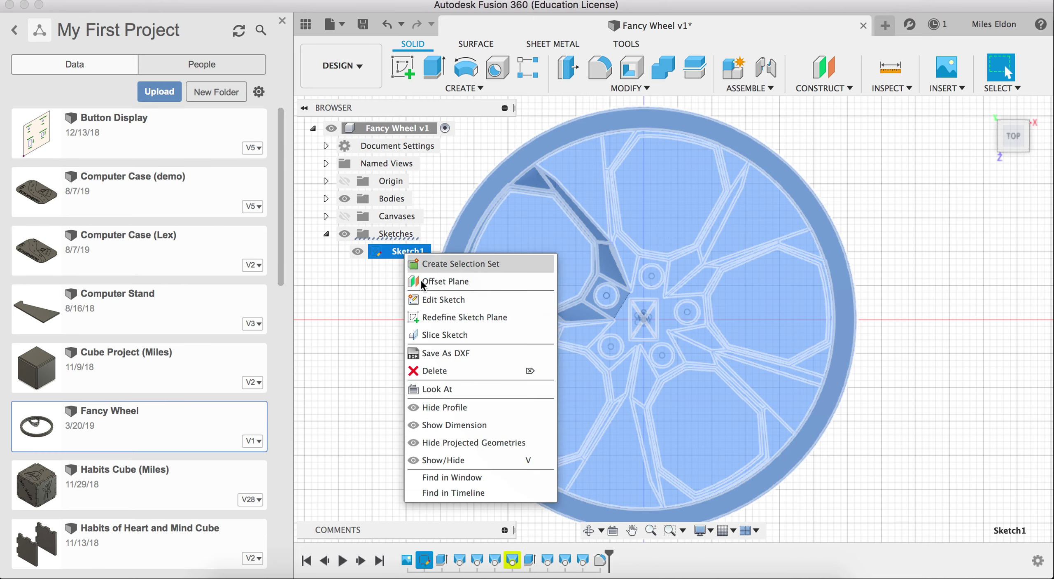
click(434, 351)
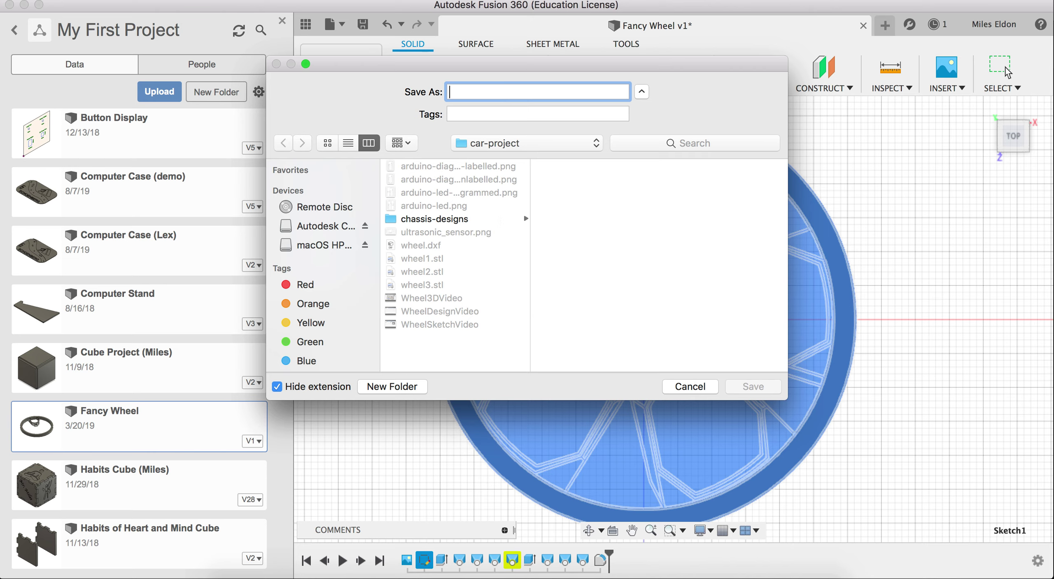
text(MilesWheelDesign)
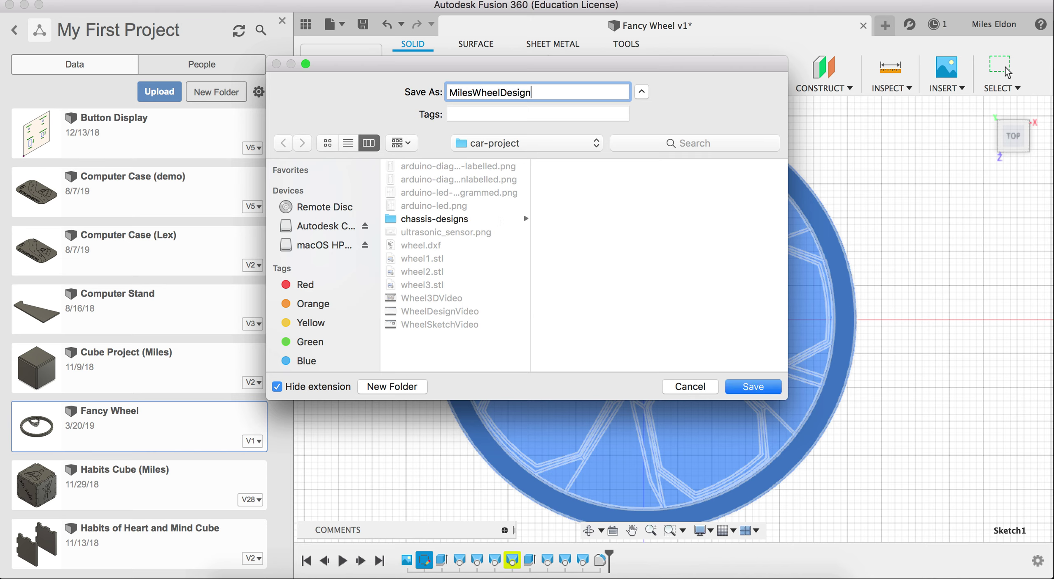
click(751, 387)
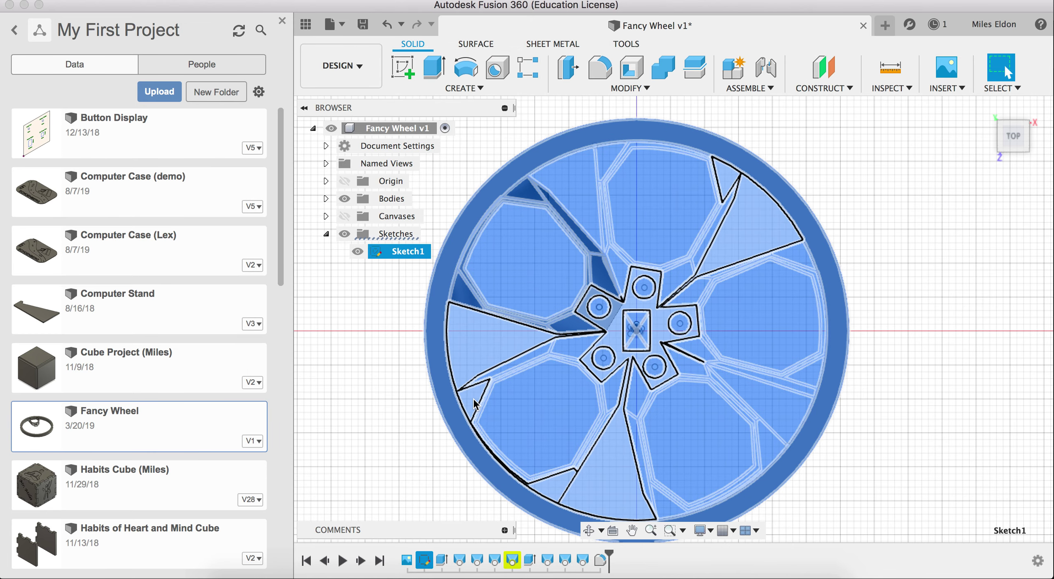
Open MilesWheelDesign.dxf in Illustrator at Original Size with Millimeters as the unit.
click(392, 568)
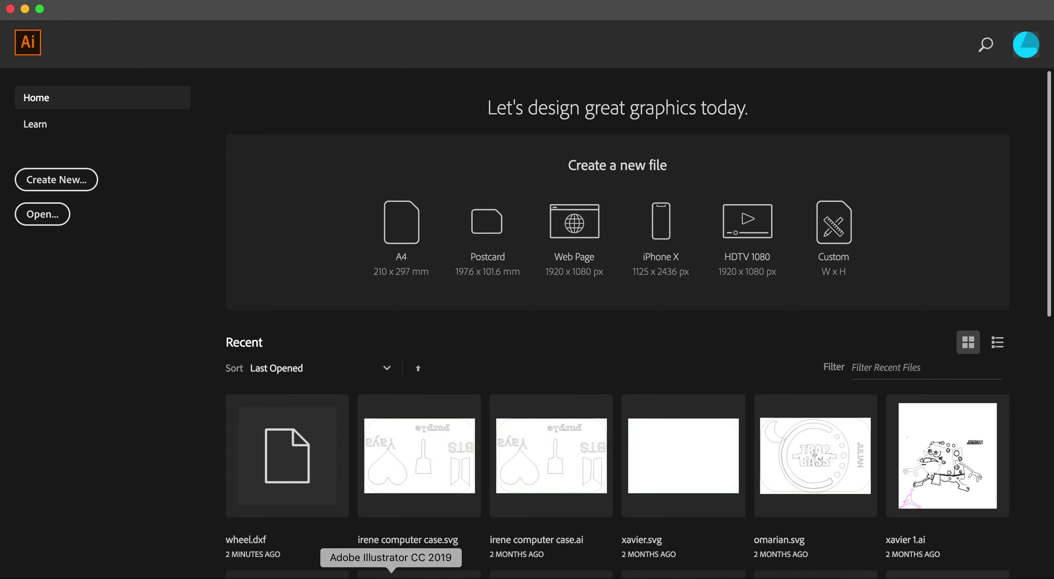
click(153, 5)
click(148, 36)
double_click(459, 119)
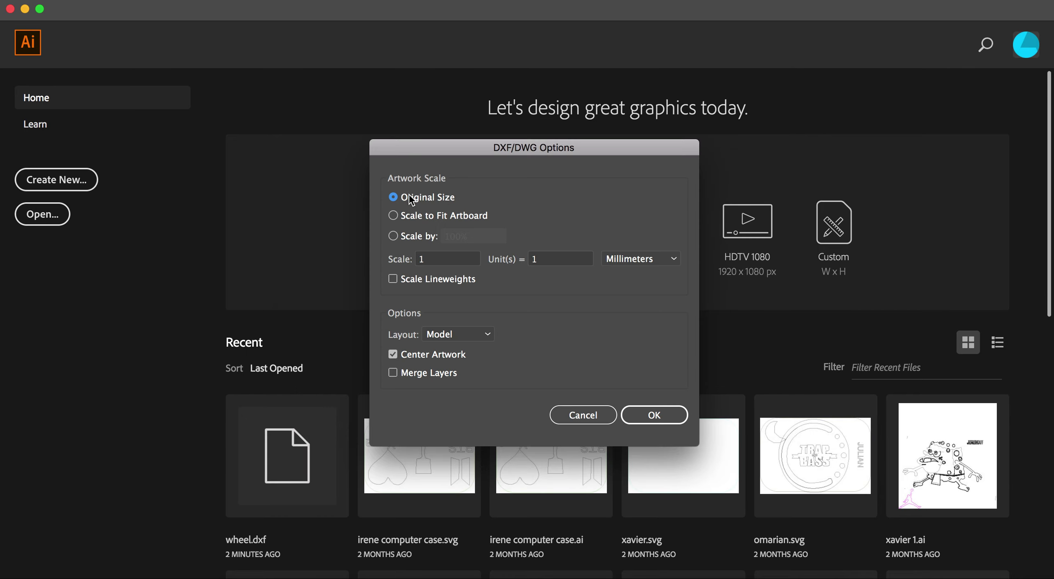
click(651, 260)
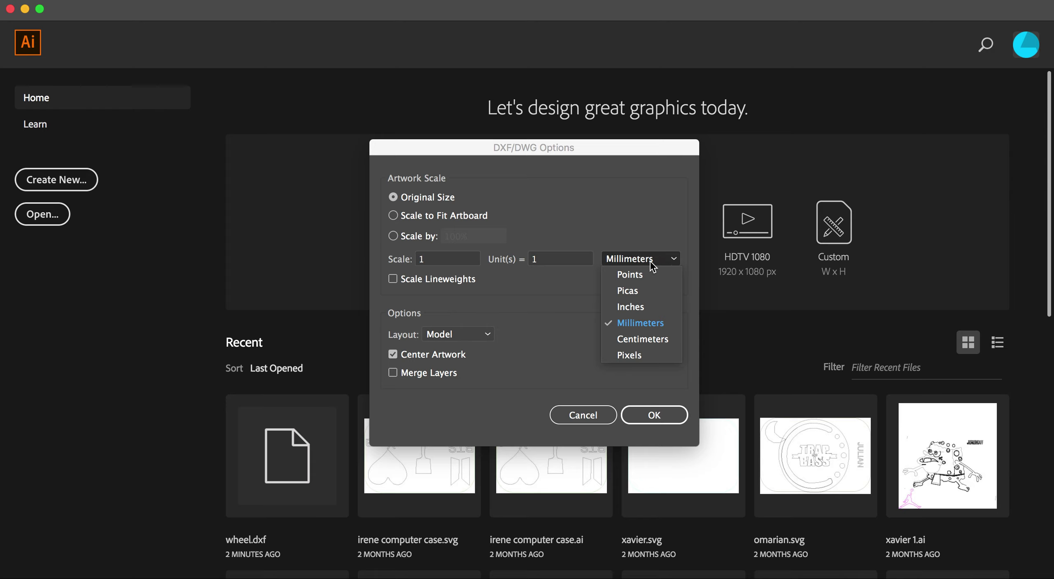
click(643, 237)
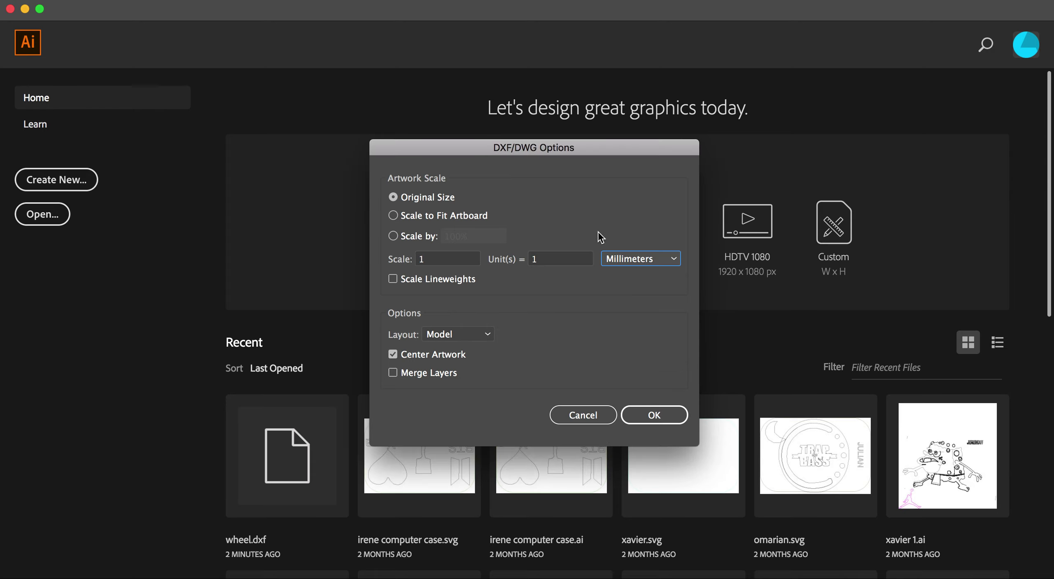
click(639, 419)
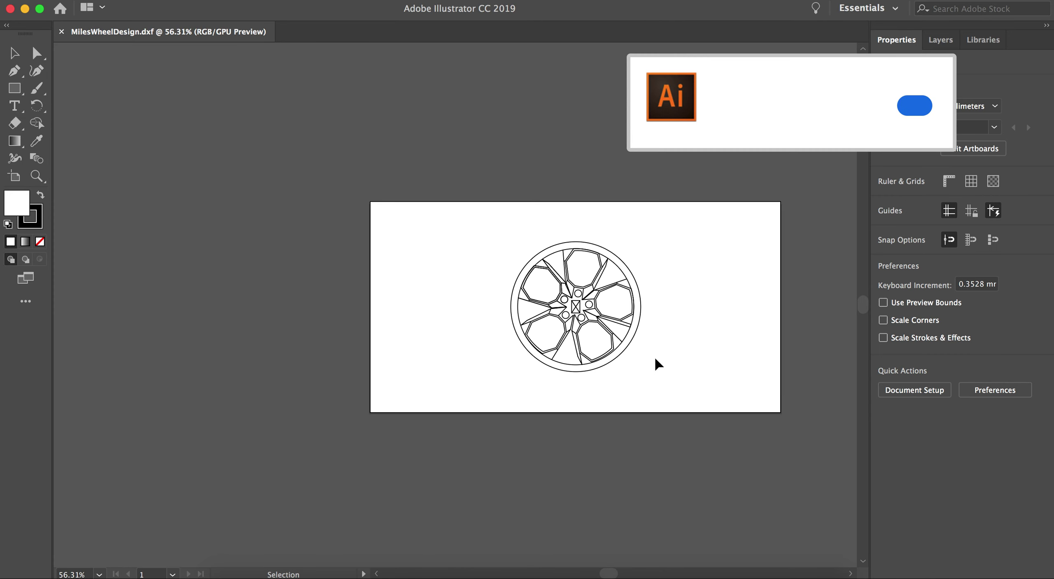
Dismiss the update notice and select the wheel's outer circle to give it a red stroke.
click(894, 129)
drag(510, 241, 640, 372)
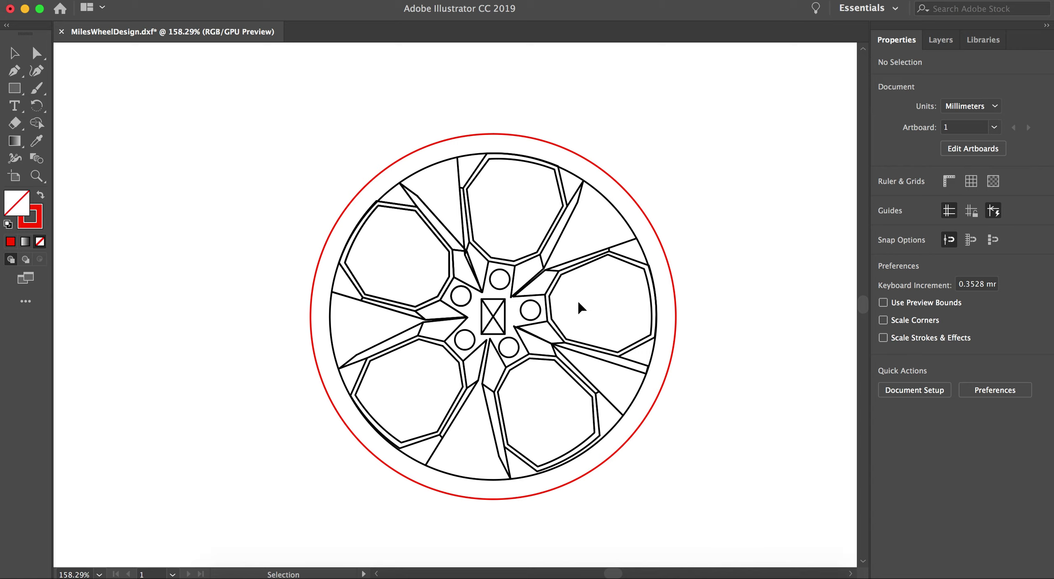
Apply a brown stroke to the five bolt-hole circles and the centre square.
click(545, 314)
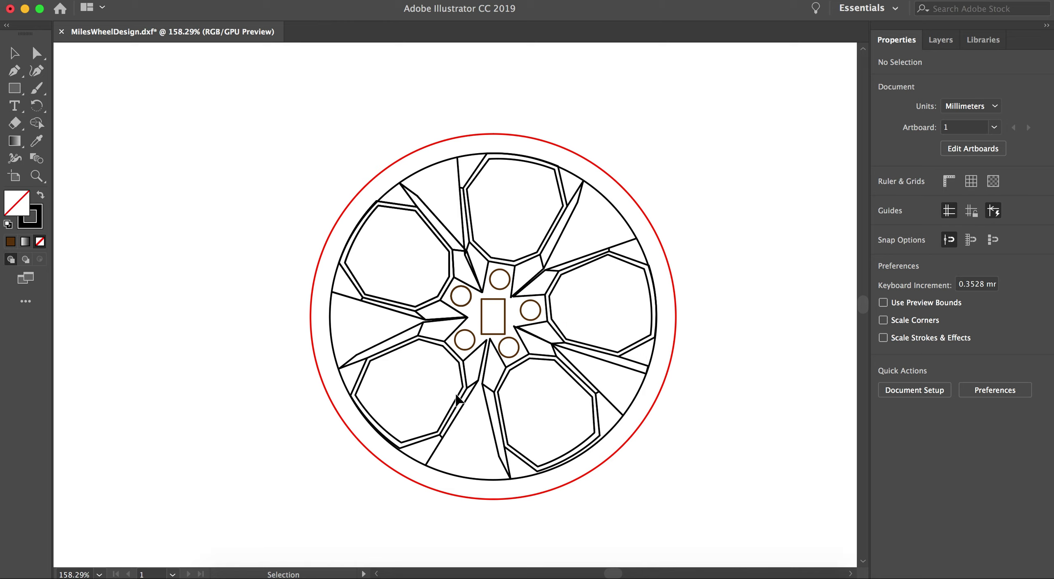
Isolate the top octagon pocket and give its outline a dark red stroke.
double_click(553, 225)
click(553, 226)
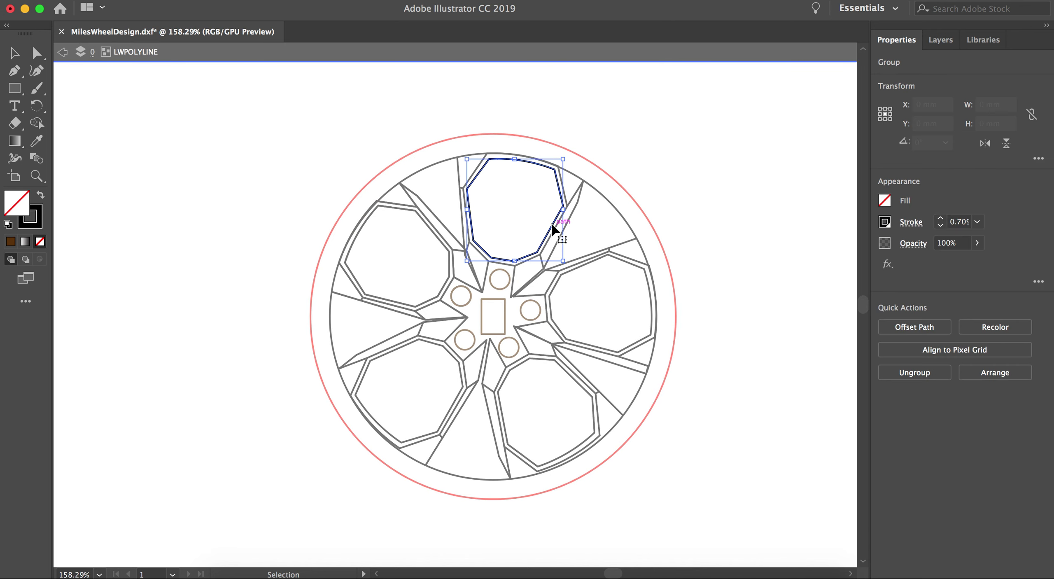
click(886, 221)
click(744, 350)
click(730, 389)
shift+click(651, 284)
click(782, 515)
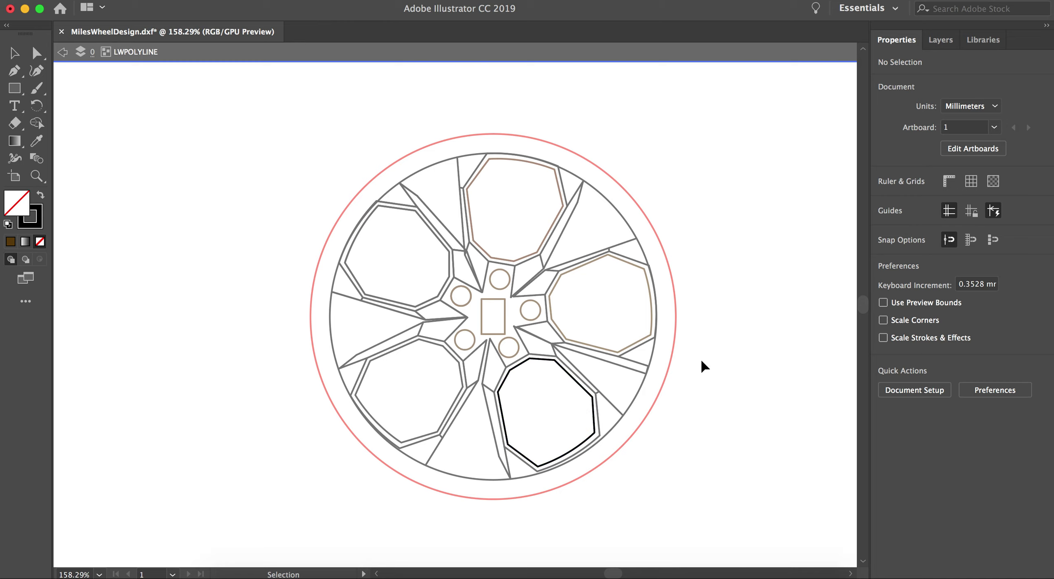
Recolour the lower-right octagon pocket's outline dark red, then exit isolation.
click(595, 420)
click(885, 222)
click(744, 350)
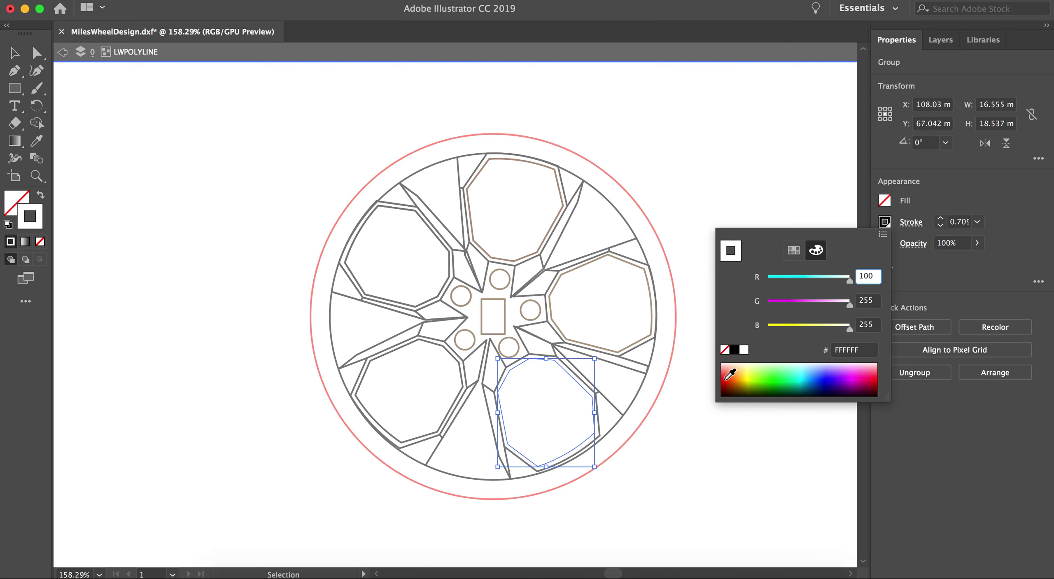
click(726, 385)
key(Escape)
click(654, 382)
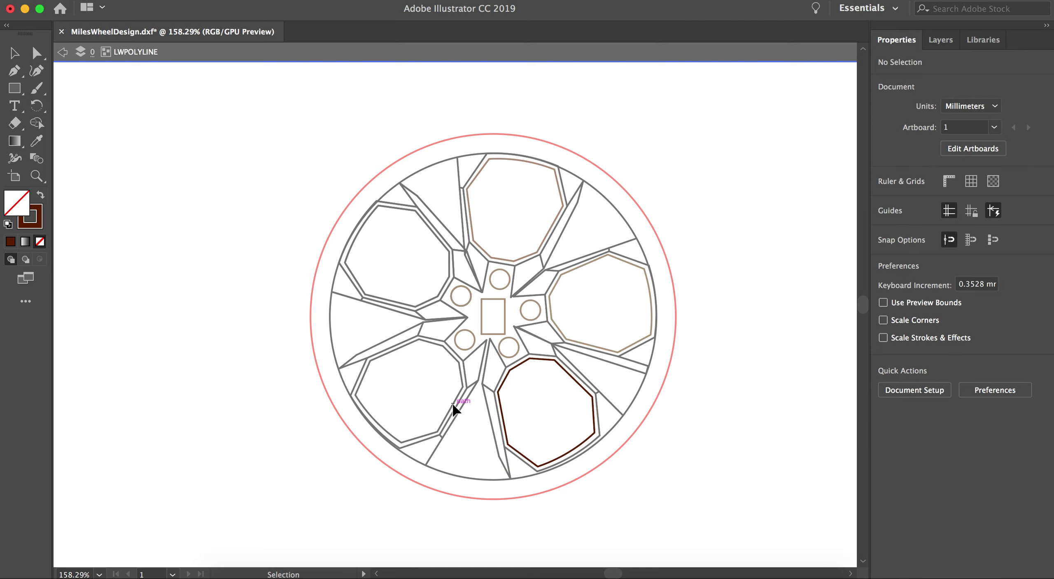
key(Escape)
Isolate the lower-left octagon pocket and set its outline to dark red.
double_click(454, 406)
click(454, 405)
click(885, 222)
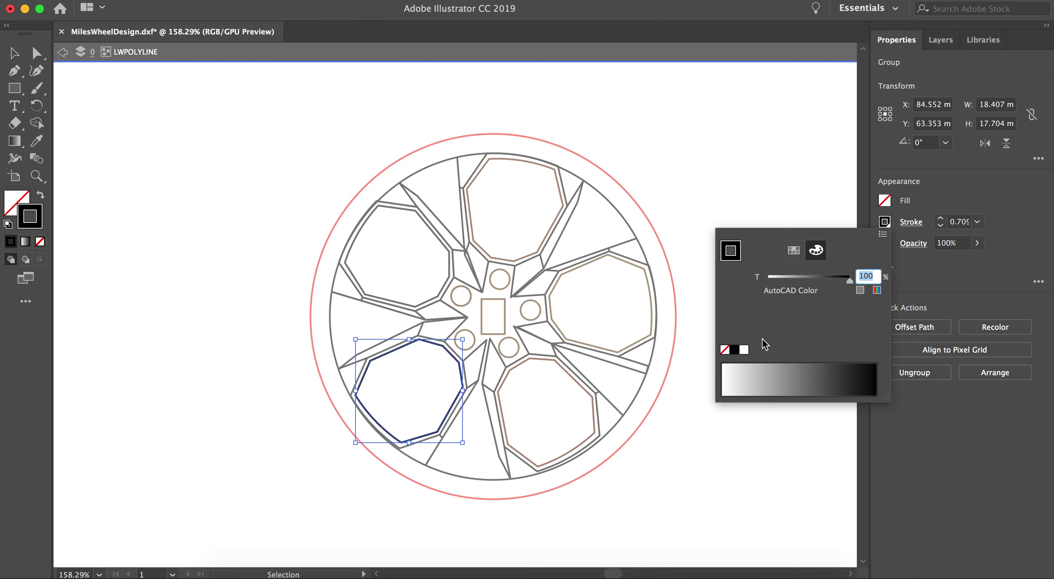
click(745, 350)
click(732, 379)
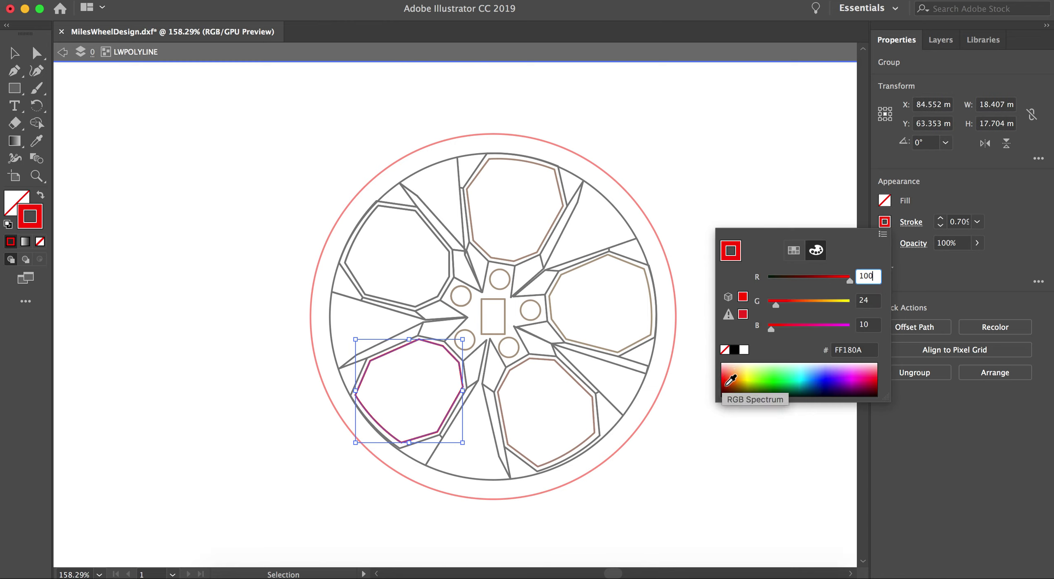
key(Escape)
click(342, 358)
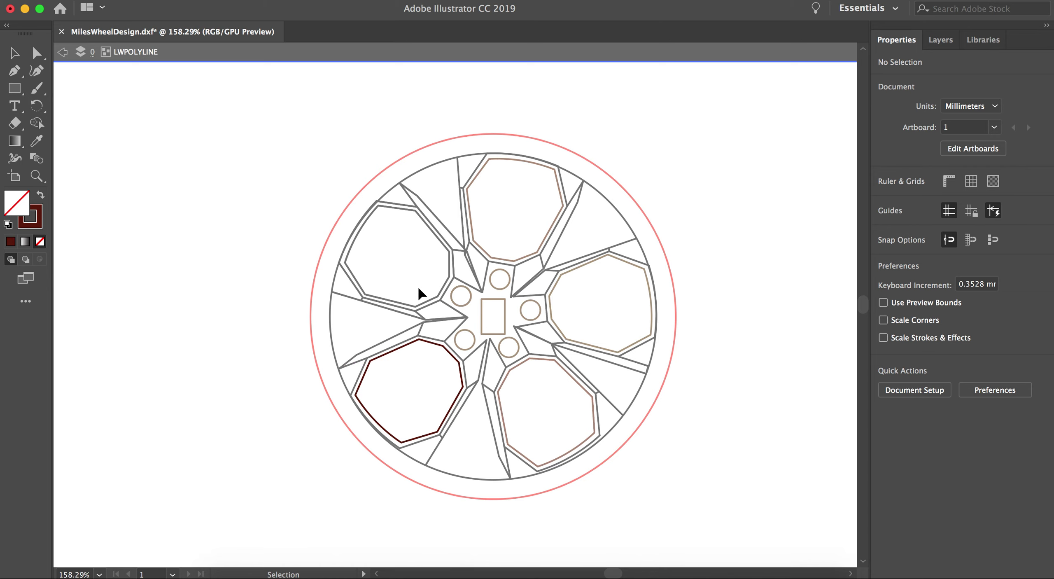
key(Escape)
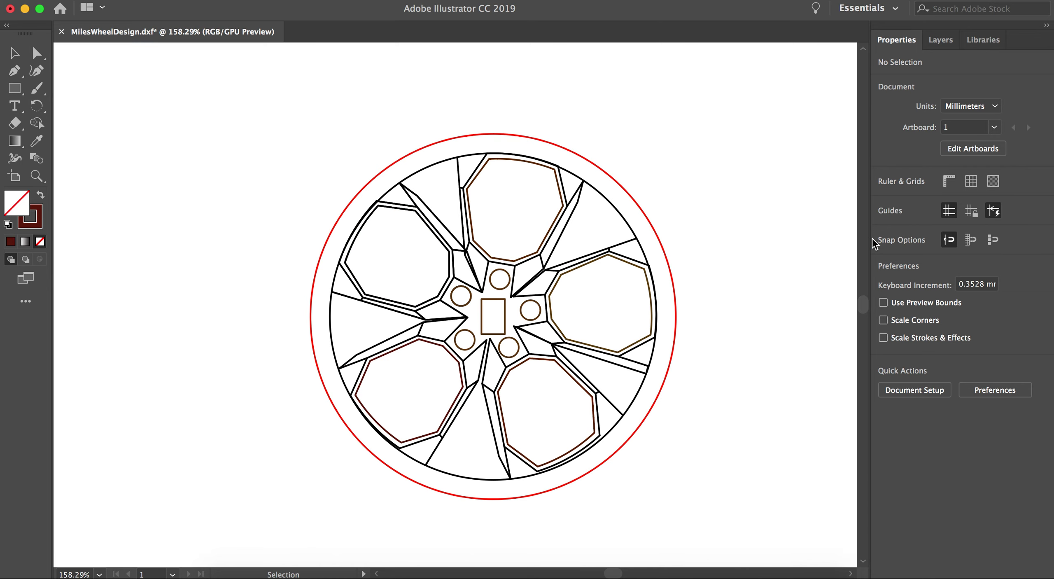
Give the upper-left octagon pocket a dark red outline chosen from the RGB spectrum.
double_click(474, 271)
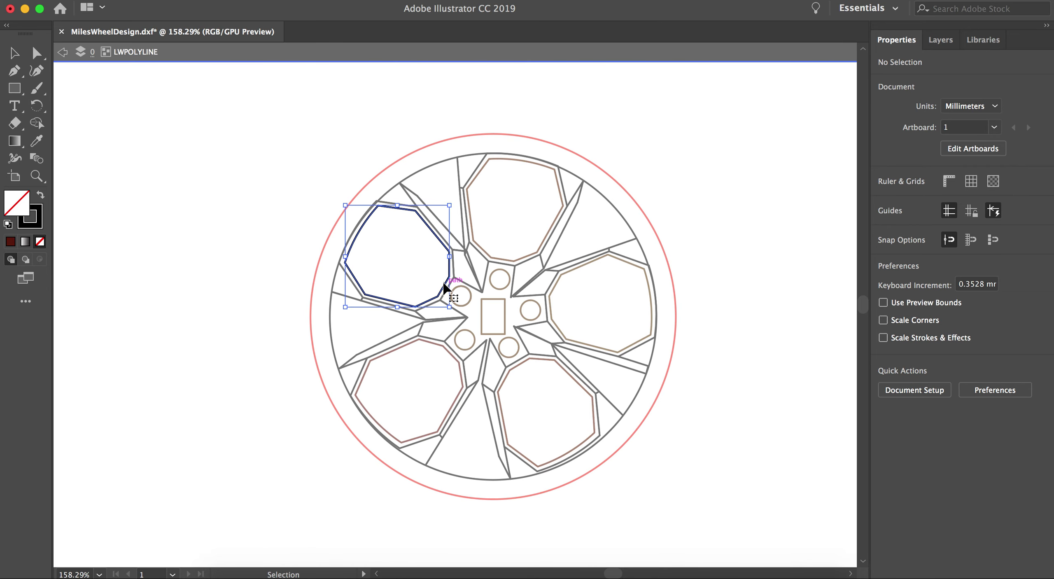
click(885, 223)
click(744, 349)
click(728, 376)
click(731, 474)
click(663, 451)
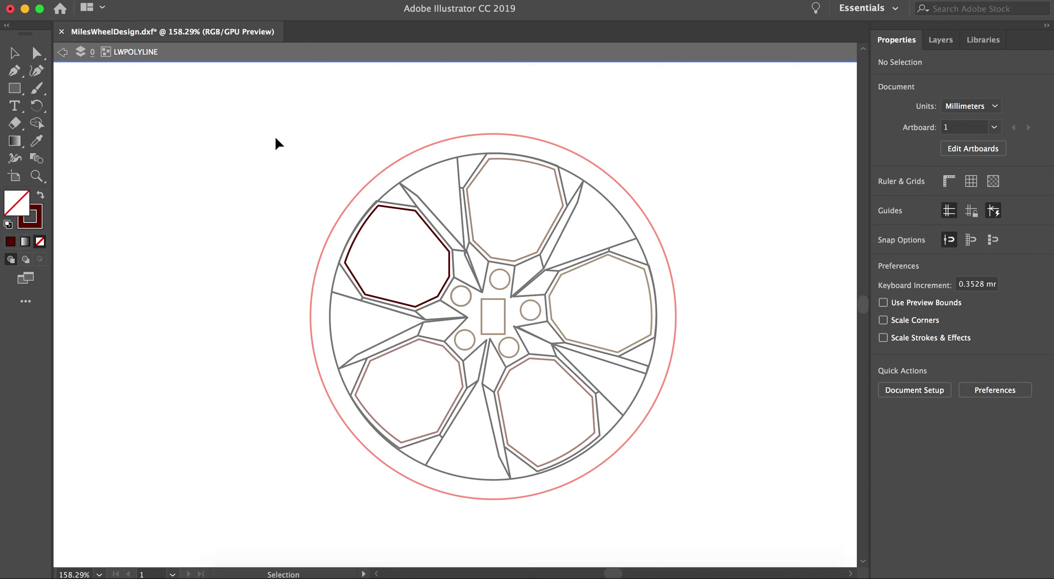
Save the wheel as MilesWheelDesign.svg in car-project, accepting the default SVG options.
click(128, 2)
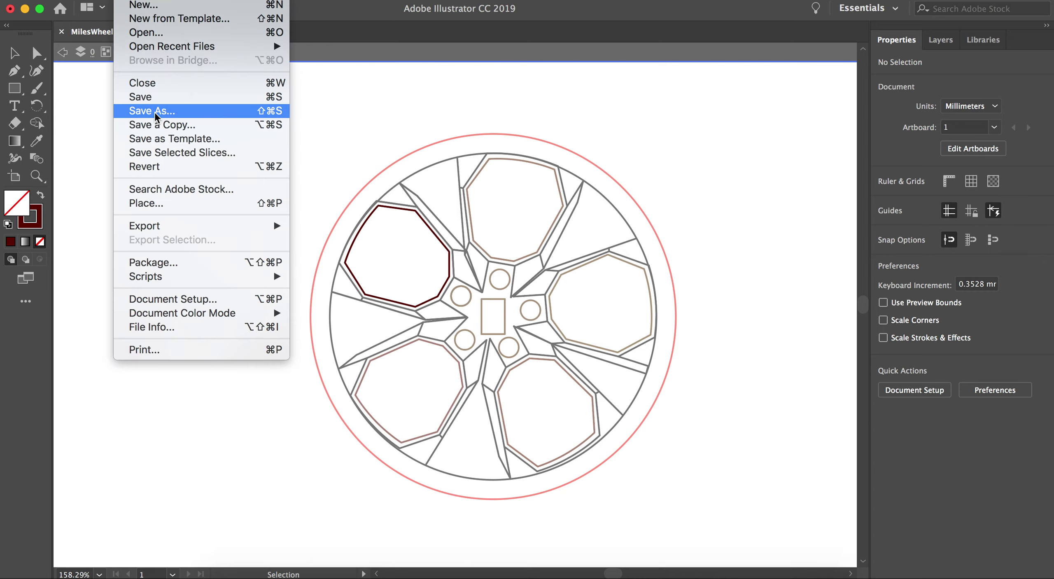
click(156, 112)
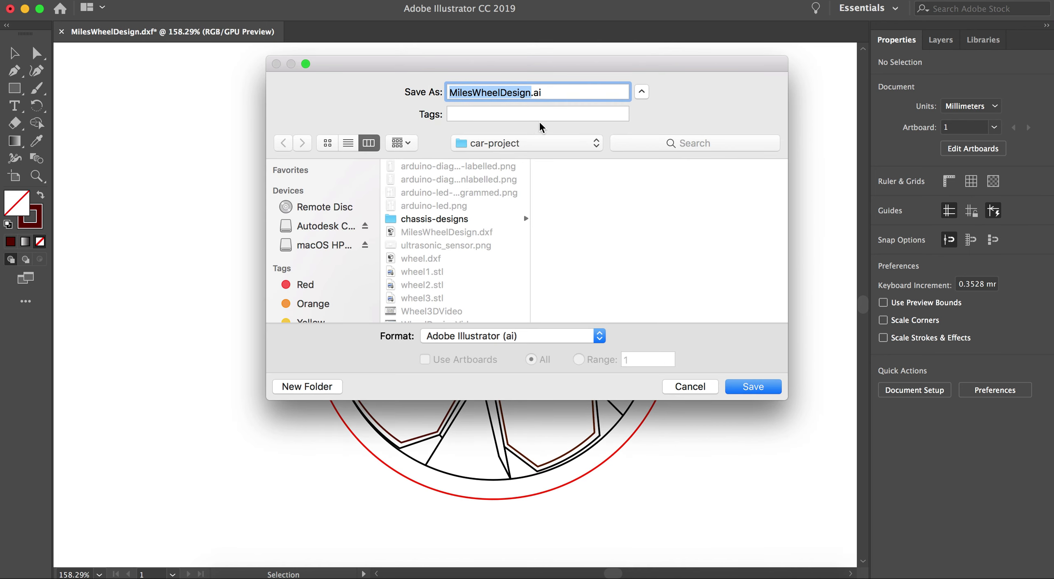
click(541, 143)
click(492, 336)
click(483, 402)
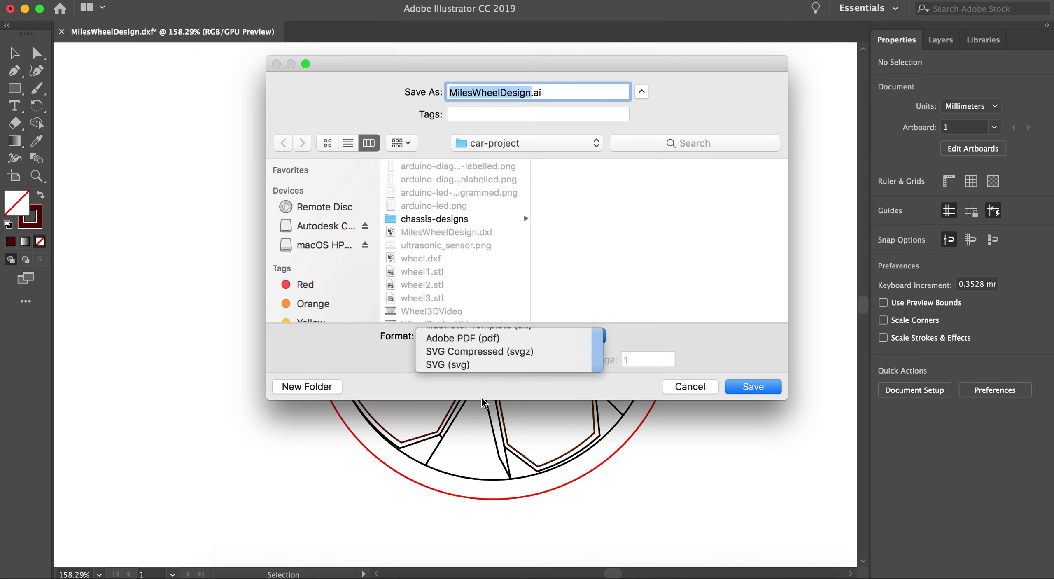
click(752, 388)
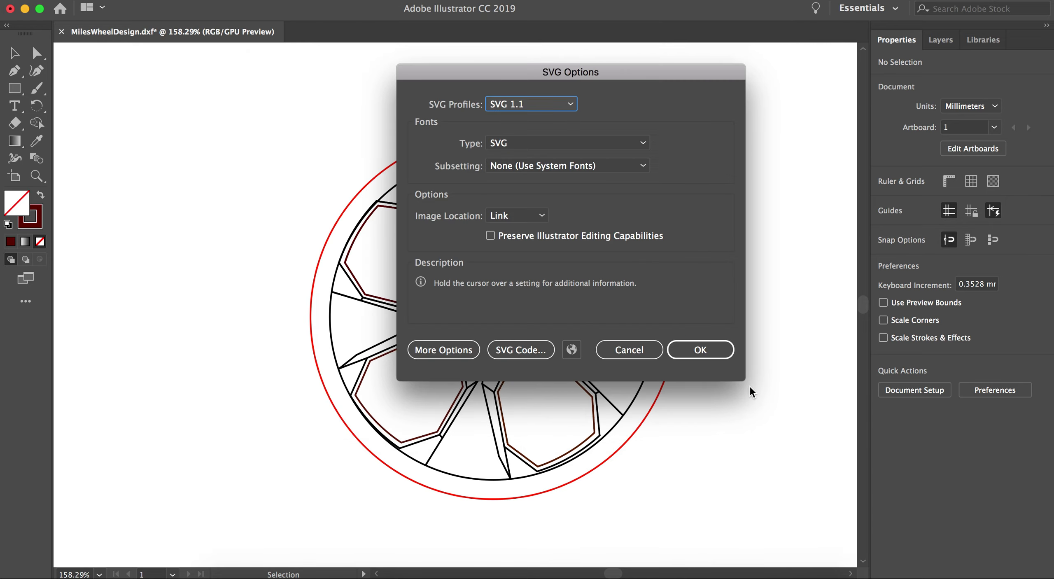
click(692, 350)
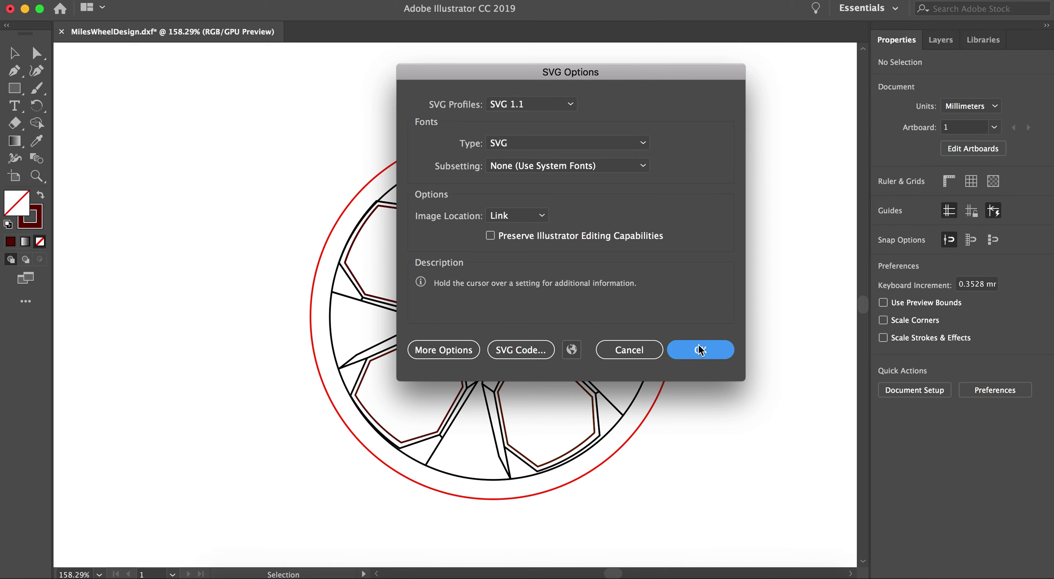
click(334, 577)
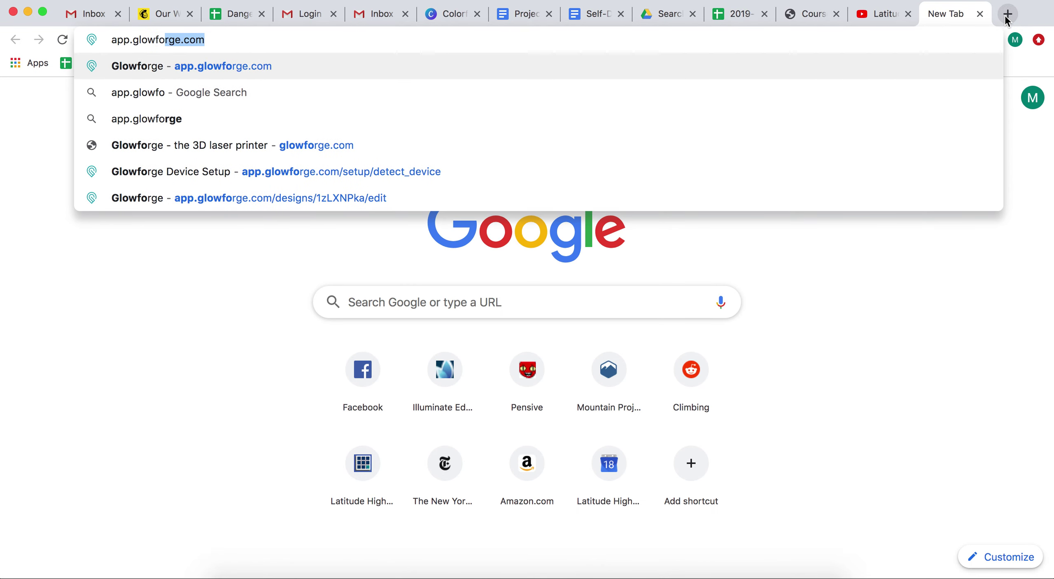
Load app.glowforge.com and upload MilesWheelDesign.svg from Desktop > car-project.
key(Return)
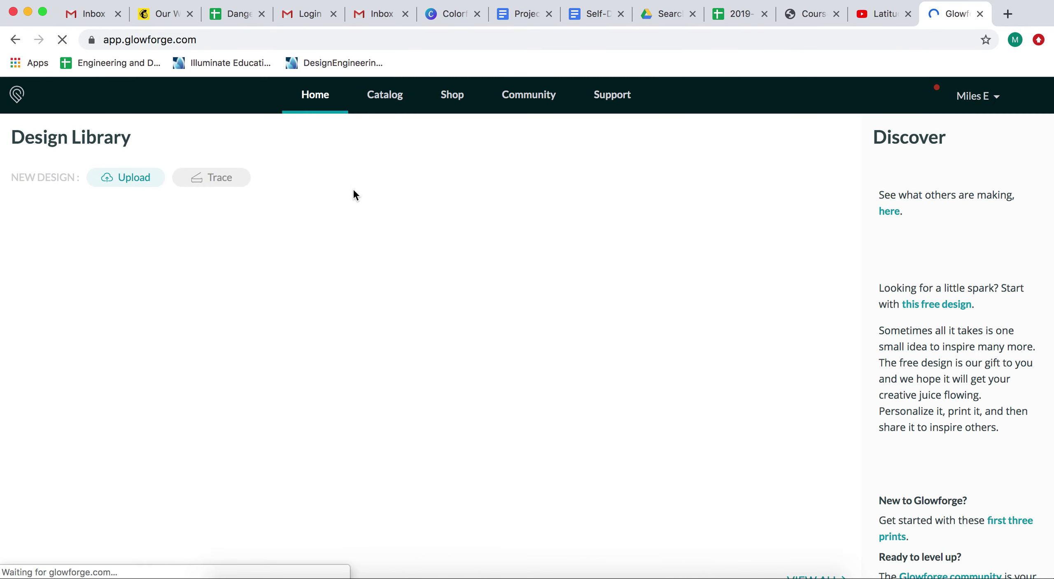
click(131, 186)
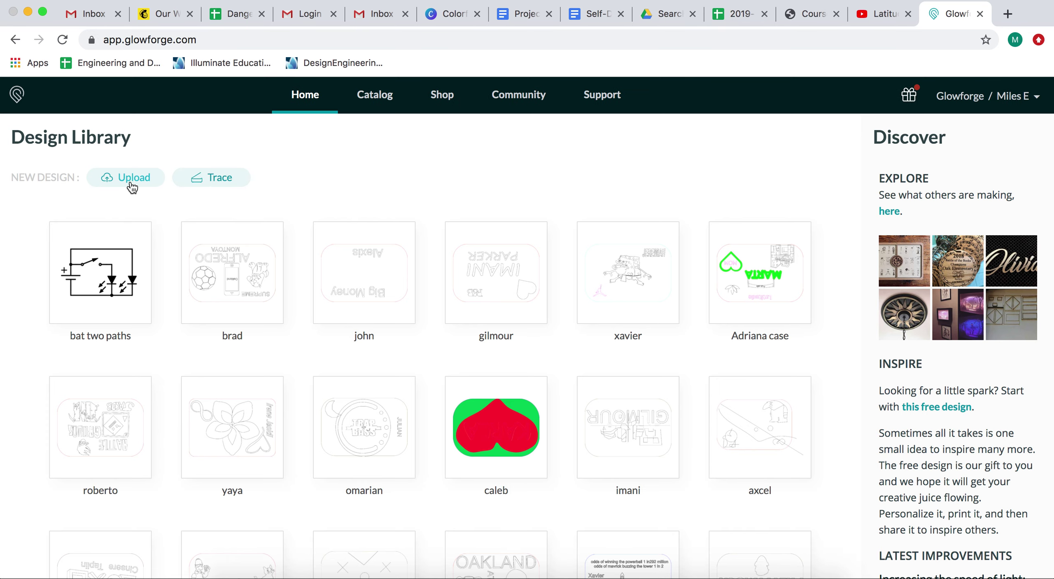
click(494, 65)
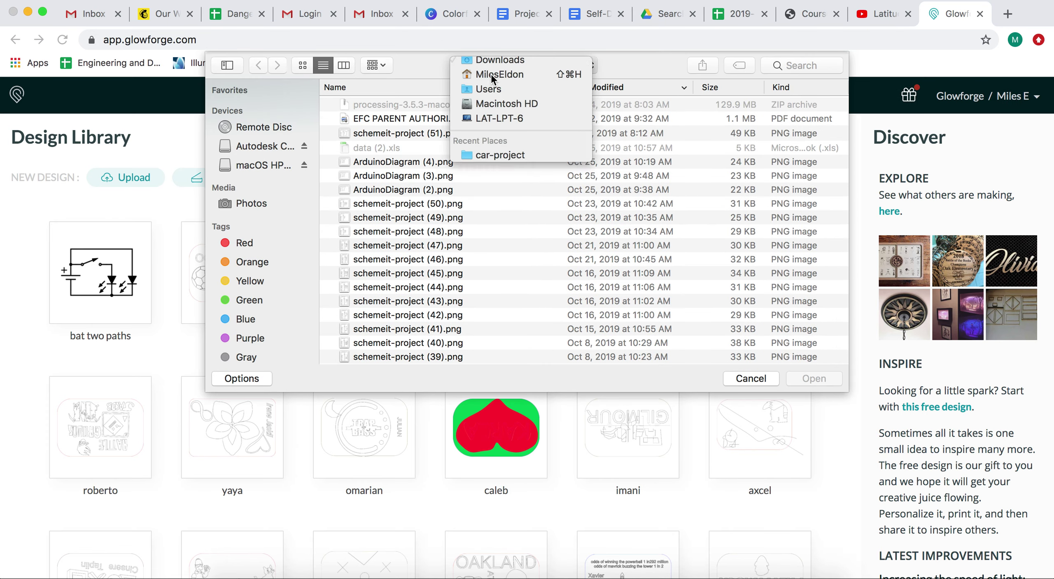
click(502, 66)
click(387, 132)
double_click(381, 146)
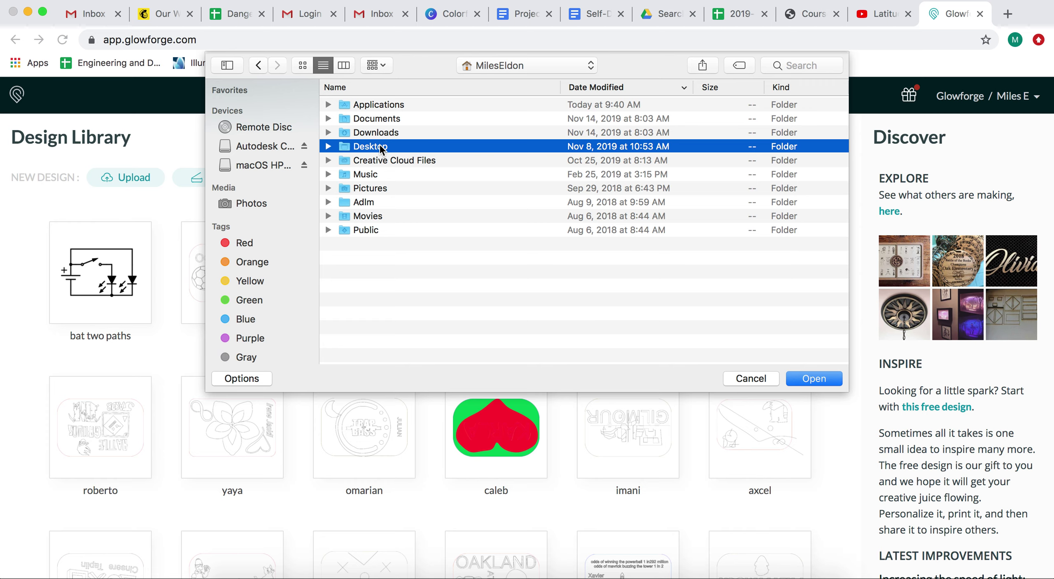
click(374, 104)
double_click(374, 105)
double_click(374, 105)
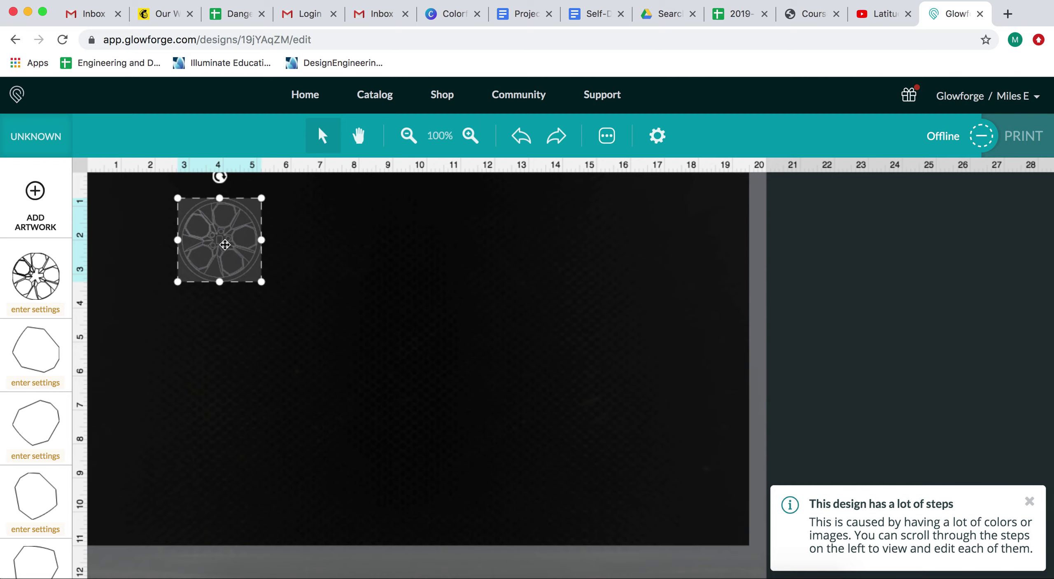
Choose Medium Basswood Plywood as the material and switch the first outline step to Score.
click(45, 139)
click(414, 236)
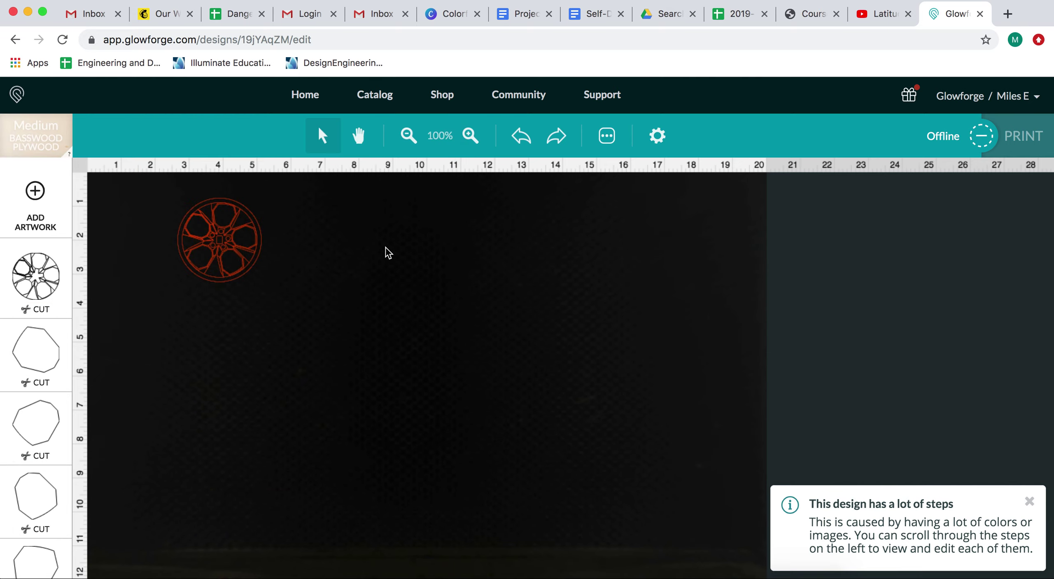
click(43, 294)
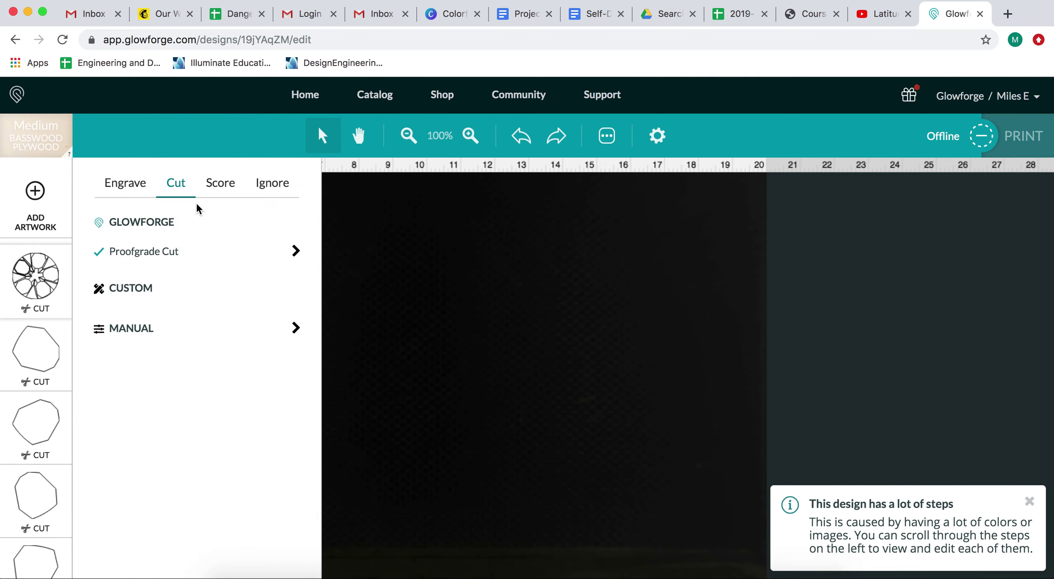
click(208, 187)
click(450, 315)
Marquee-select the wheel artwork on the bed.
scroll(29, 469, down, 10)
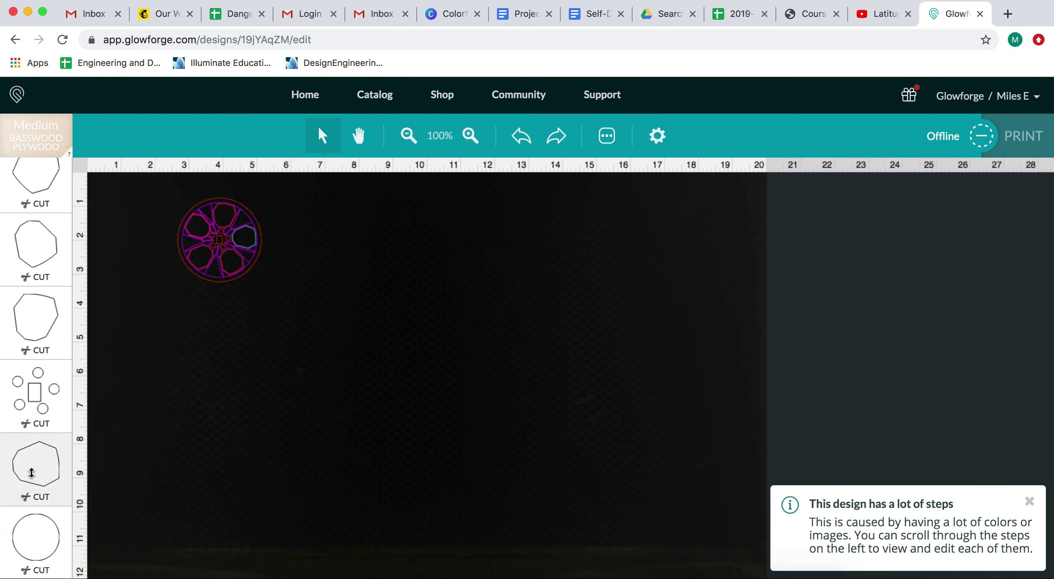
scroll(29, 468, up, 2)
scroll(29, 422, up, 8)
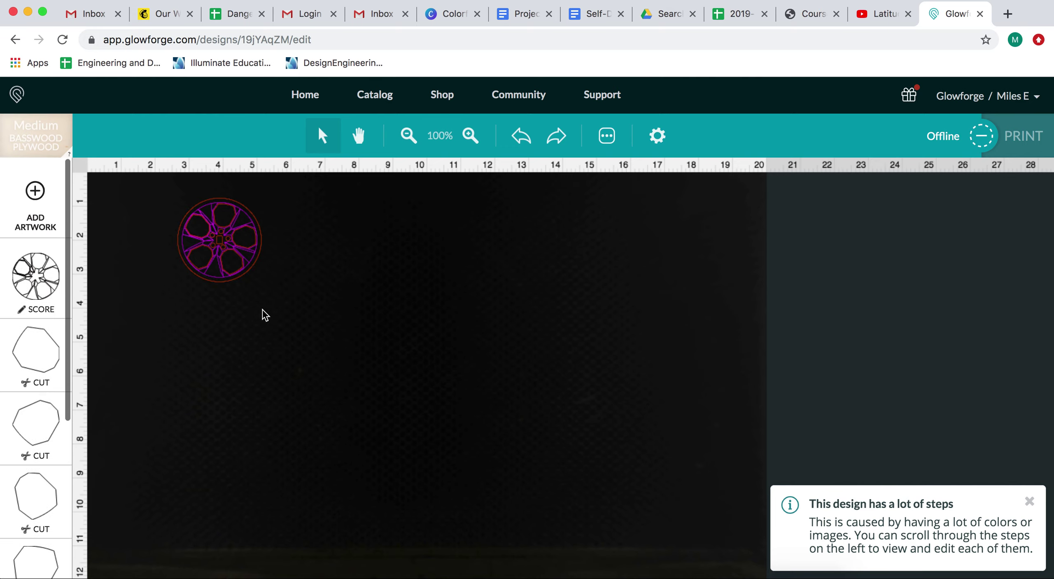
drag(302, 313, 169, 187)
Duplicate the wheel and place the two copies side by side near the bed's top-left.
key(Right)
key(Down)
drag(268, 247, 349, 247)
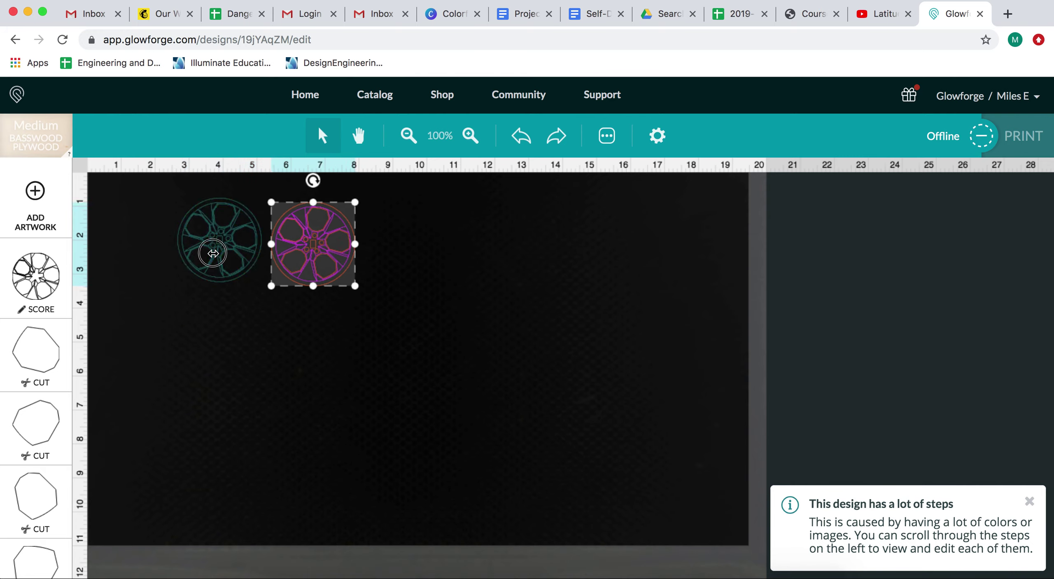
drag(212, 247, 167, 247)
drag(292, 241, 250, 241)
click(428, 275)
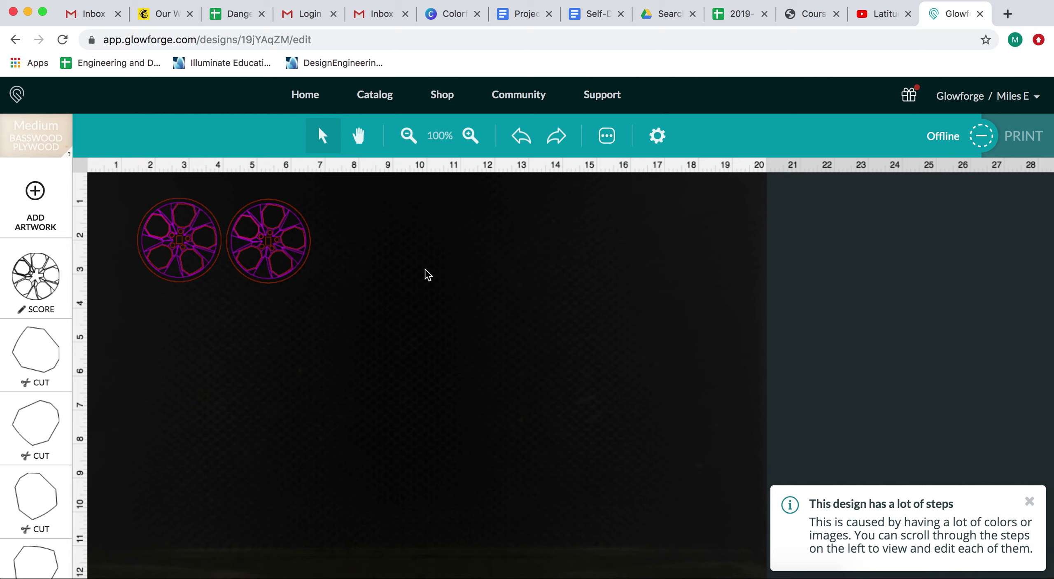